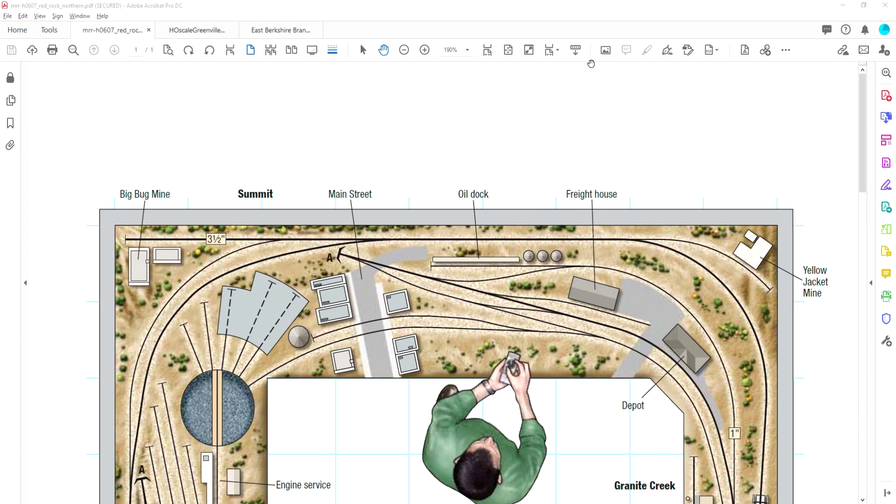
# - Fit the Red Rock Northern plan to one full page and look through both pages of HOscaleGreenvilleOhio.pdf
pyautogui.click(553, 50)
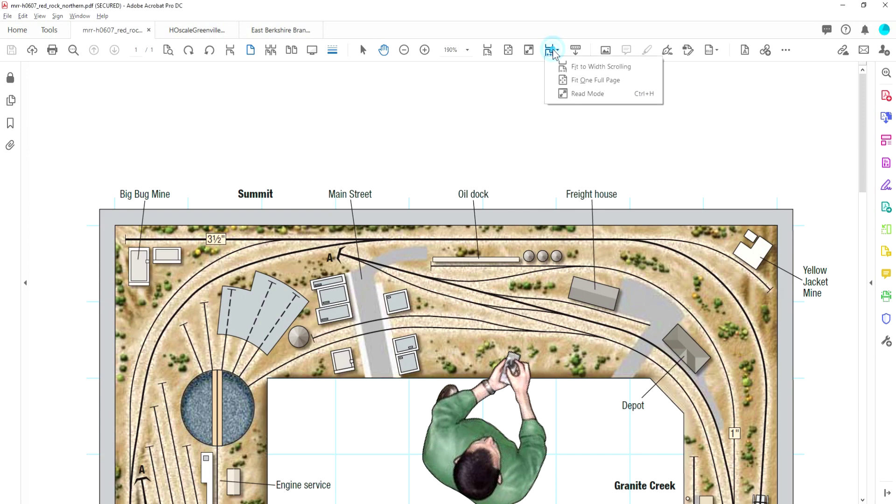
pyautogui.click(575, 80)
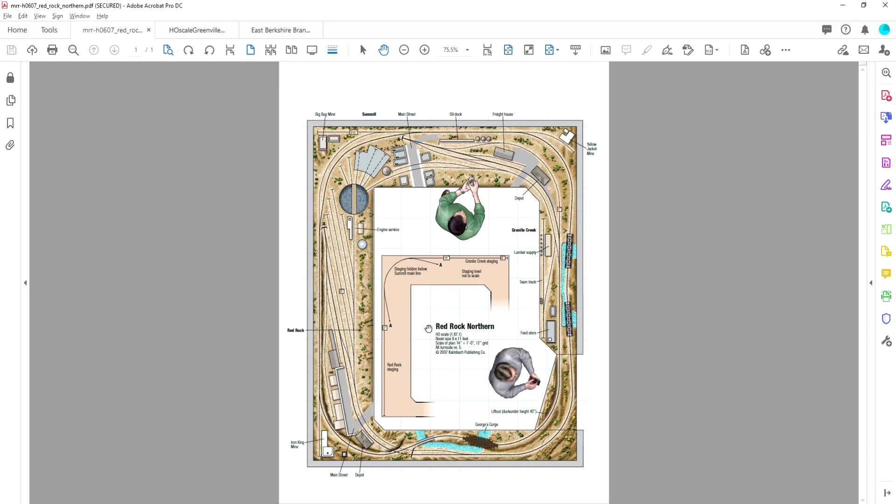
pyautogui.click(196, 30)
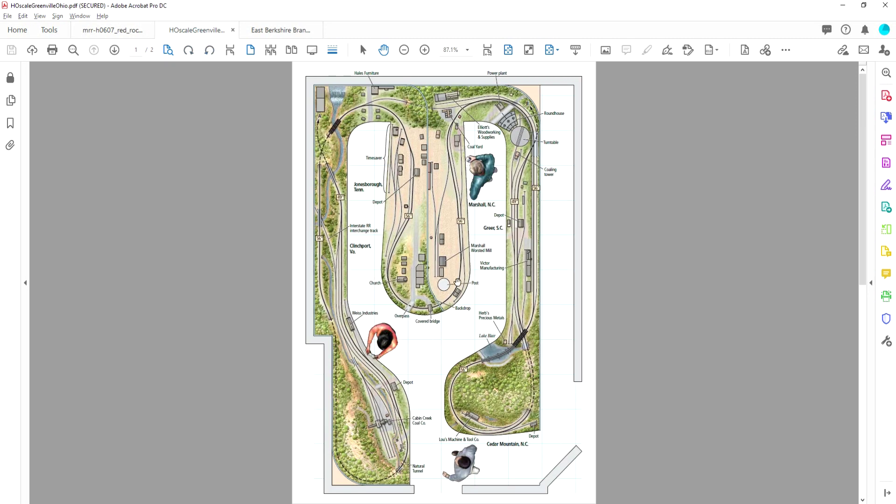
pyautogui.scroll(-2, 447, 266)
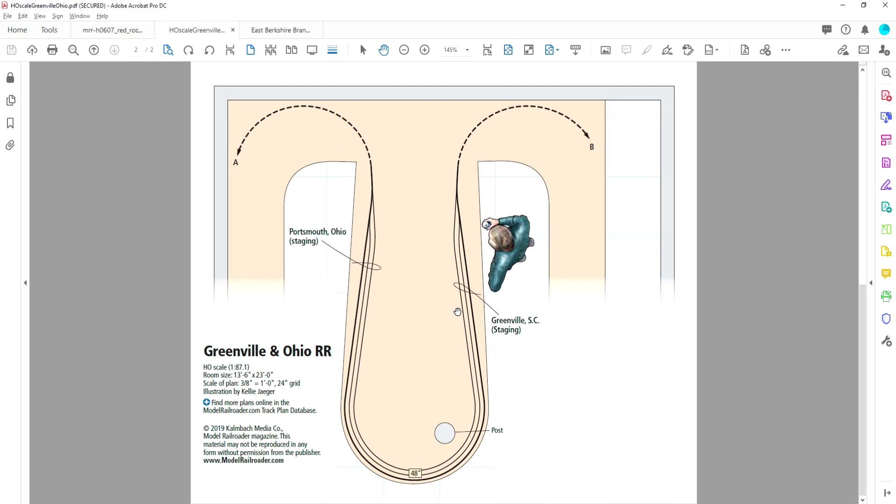
# - Try to export the Red Rock Northern plan as a JPEG image to the "plans for video 17" folder
pyautogui.click(136, 30)
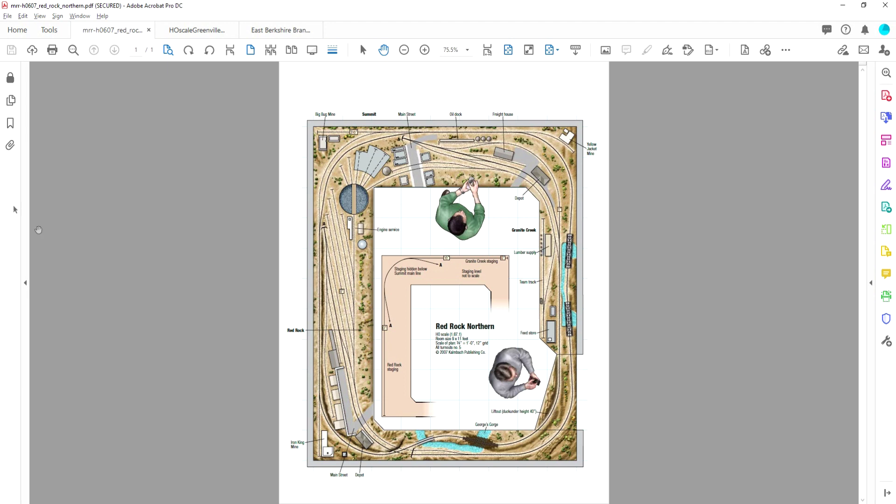
pyautogui.click(9, 16)
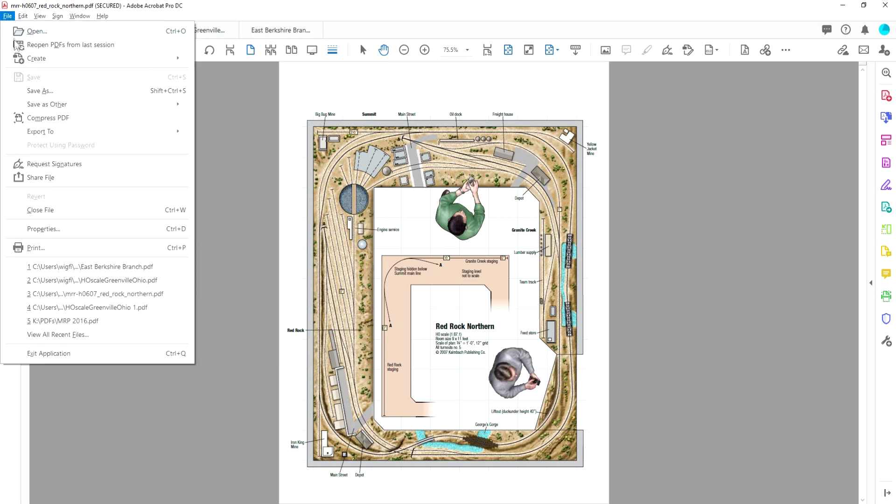
pyautogui.moveTo(40, 134)
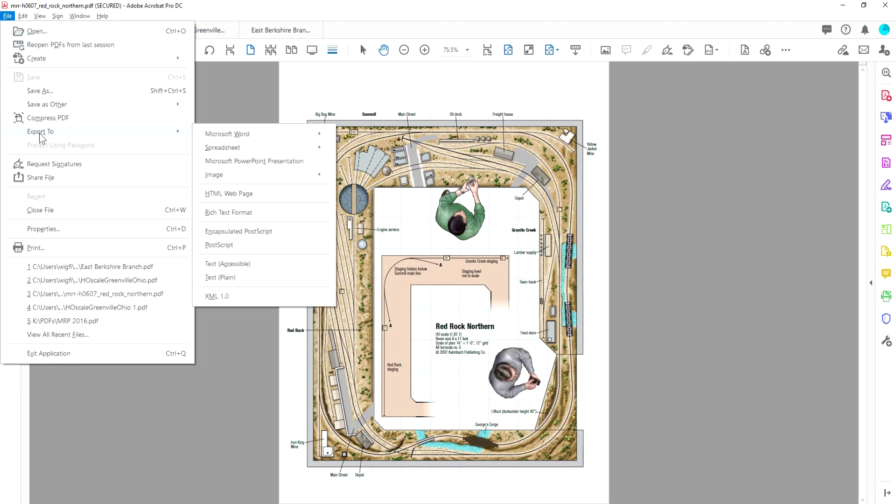
pyautogui.moveTo(219, 177)
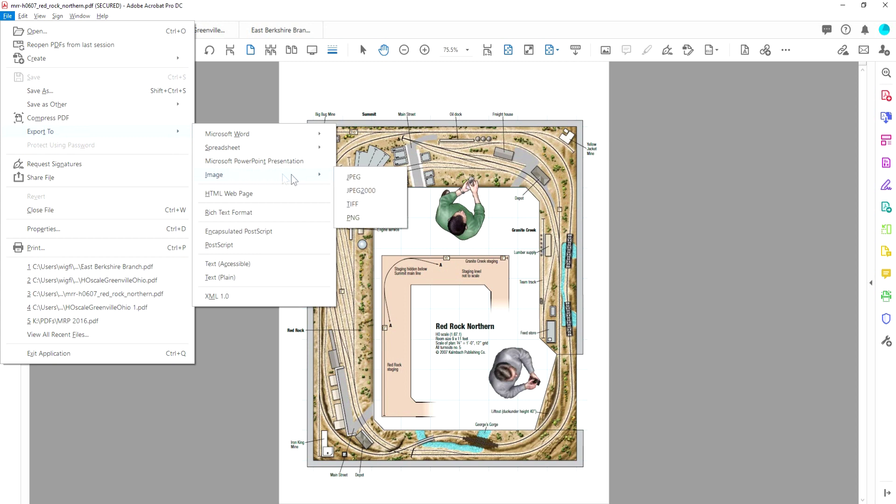
pyautogui.click(363, 177)
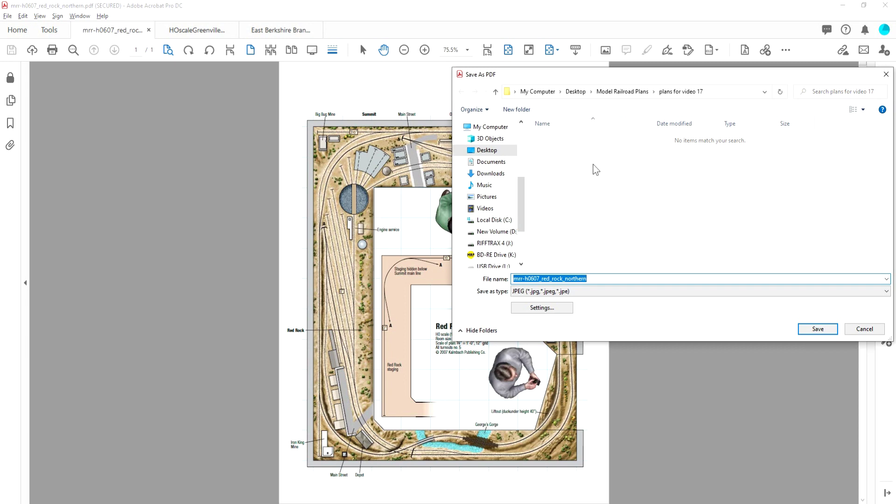
pyautogui.click(817, 331)
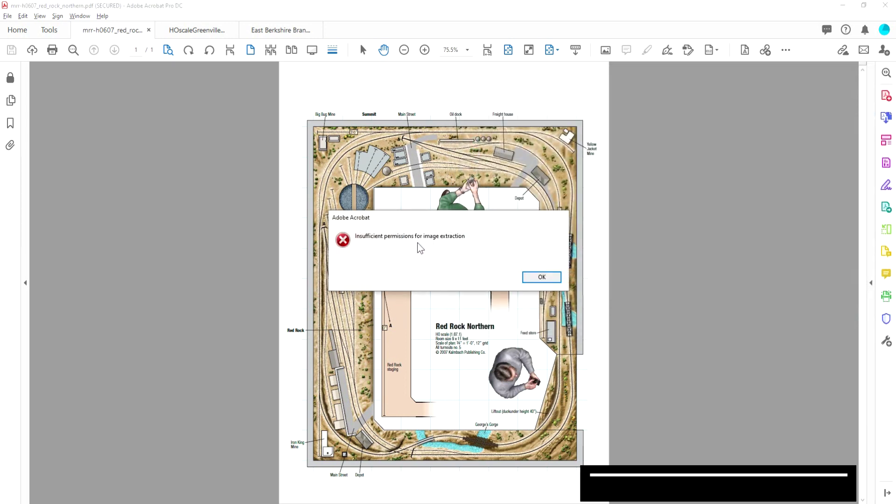
pyautogui.click(542, 278)
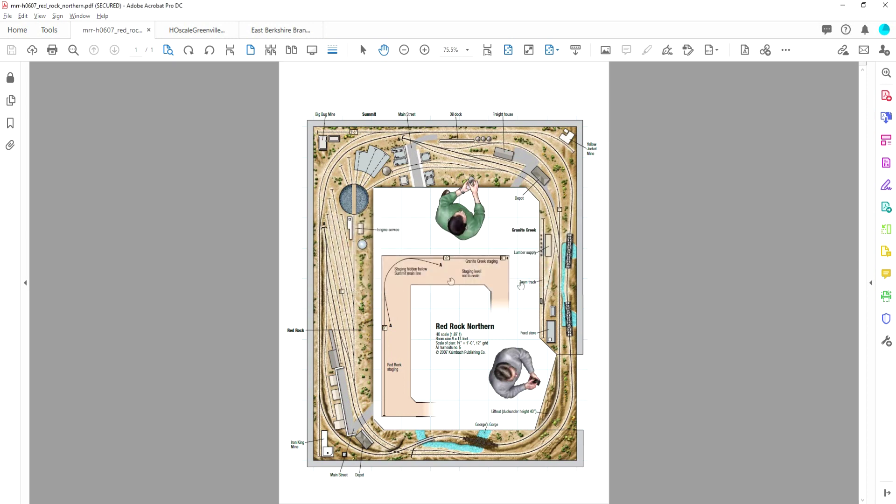
# - Try to save a copy of the Red Rock Northern plan as JPEG in the "Video 17 Grab That Track Plan" folder
pyautogui.click(7, 16)
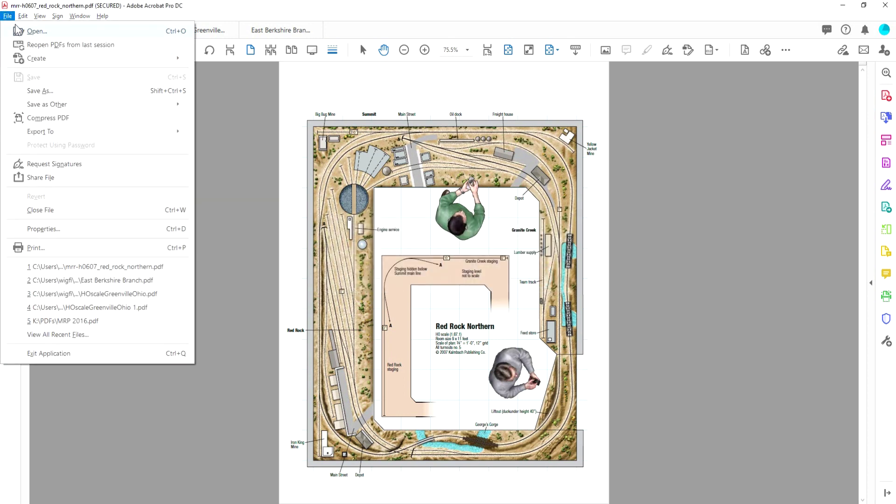
pyautogui.click(32, 93)
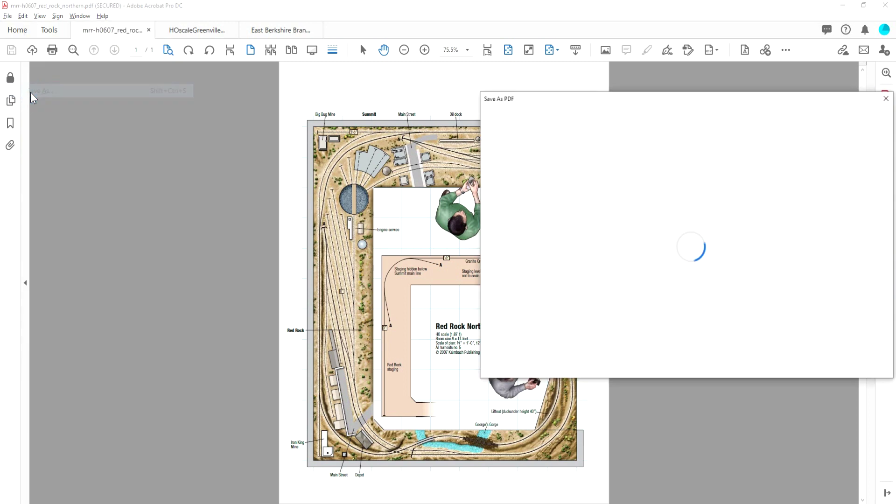
pyautogui.click(602, 295)
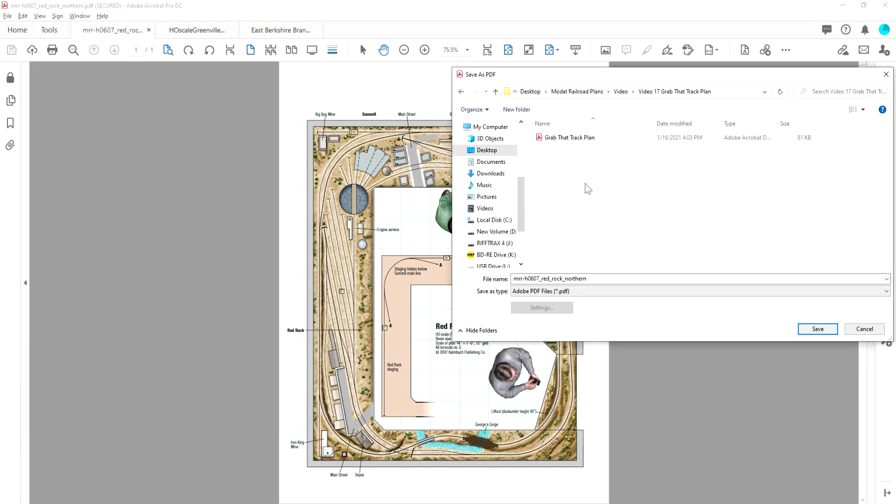
pyautogui.click(886, 292)
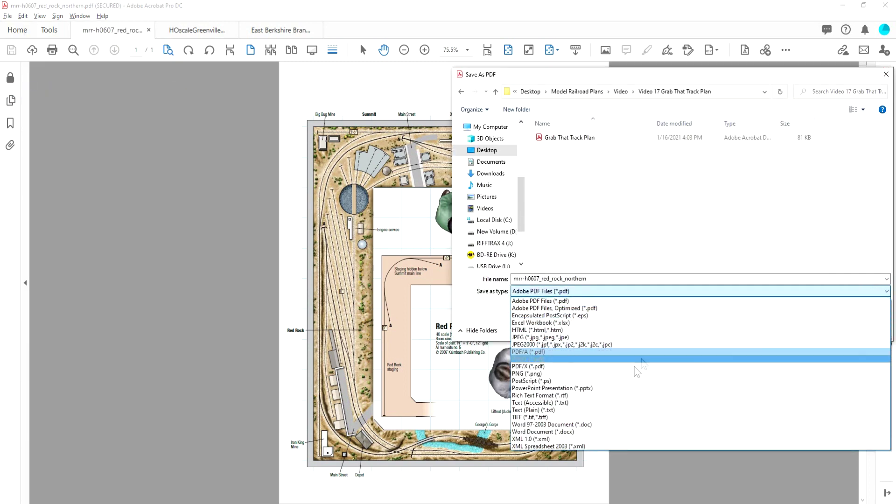
pyautogui.click(528, 338)
pyautogui.click(814, 327)
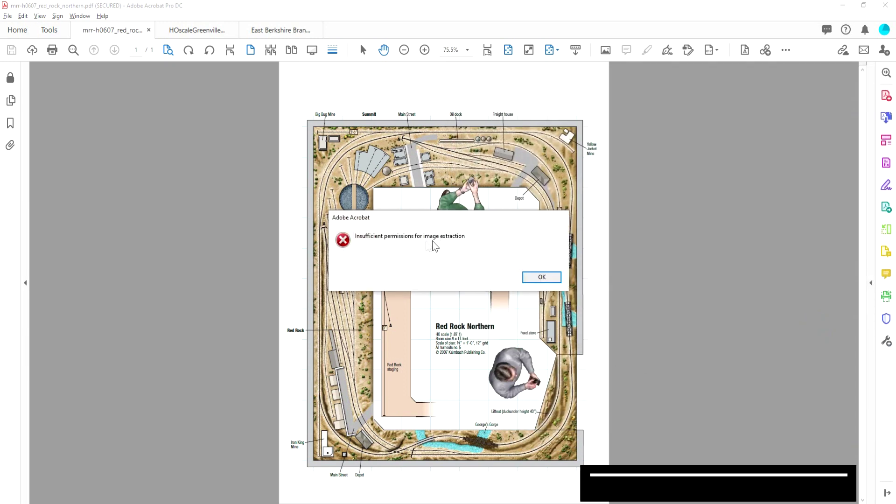
pyautogui.click(536, 277)
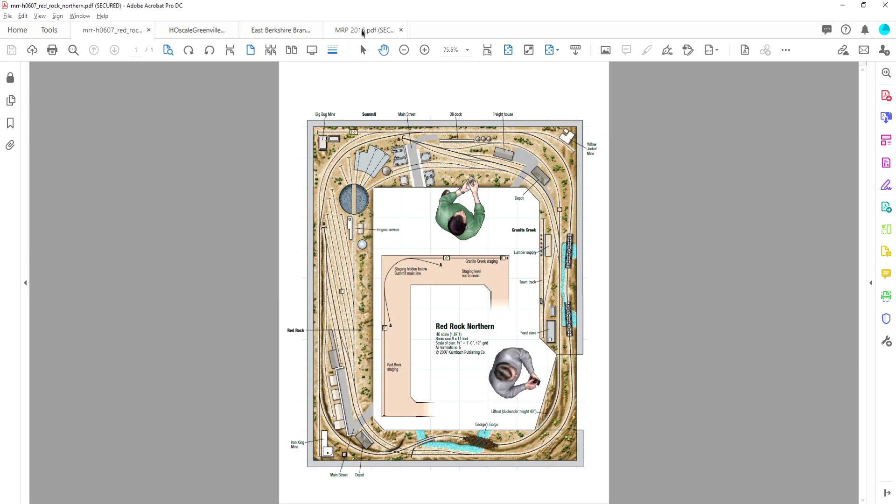
# - Print only the current Georgia Northeastern page of MRP 2016.pdf with Microsoft Print to PDF
pyautogui.click(363, 31)
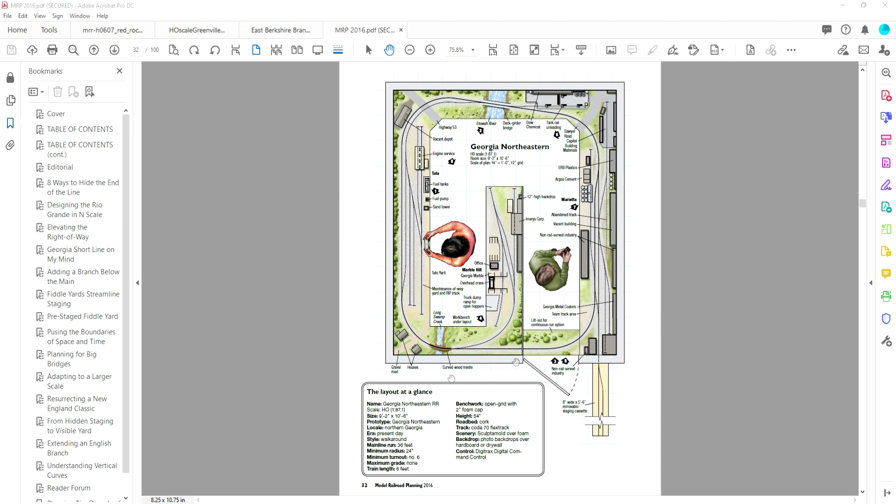
pyautogui.click(8, 16)
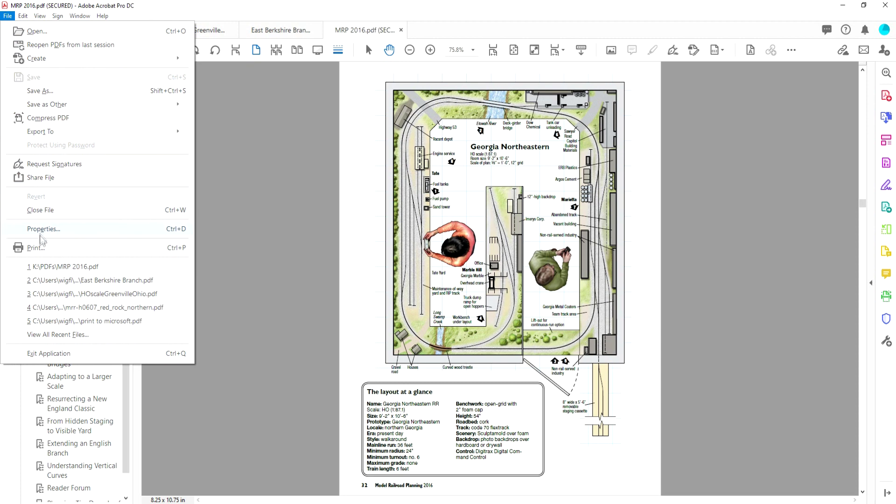
pyautogui.click(42, 253)
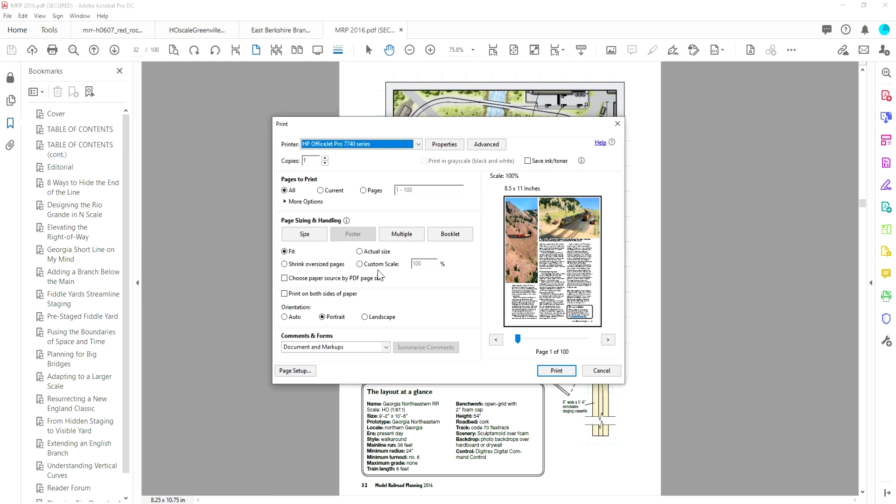
pyautogui.click(320, 190)
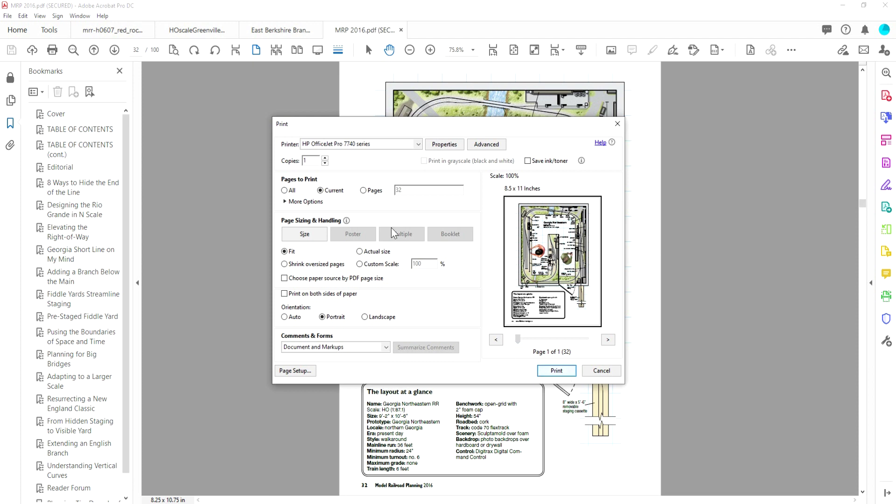
pyautogui.click(418, 145)
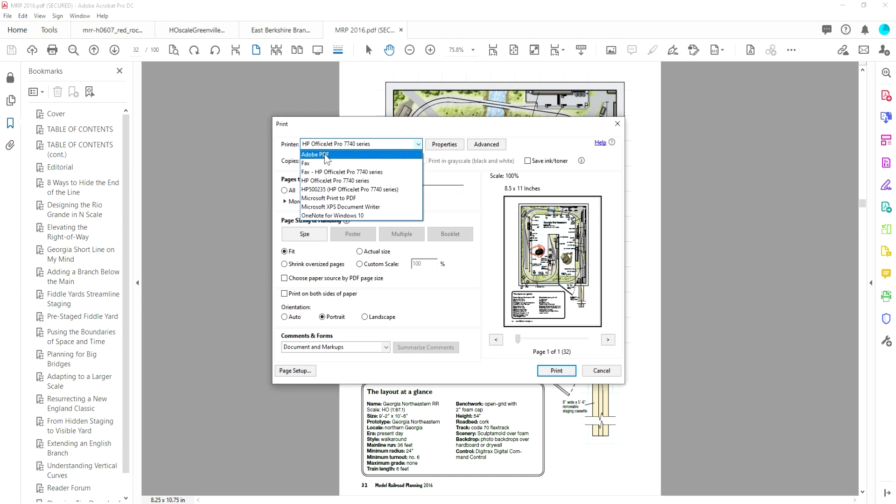
pyautogui.click(331, 198)
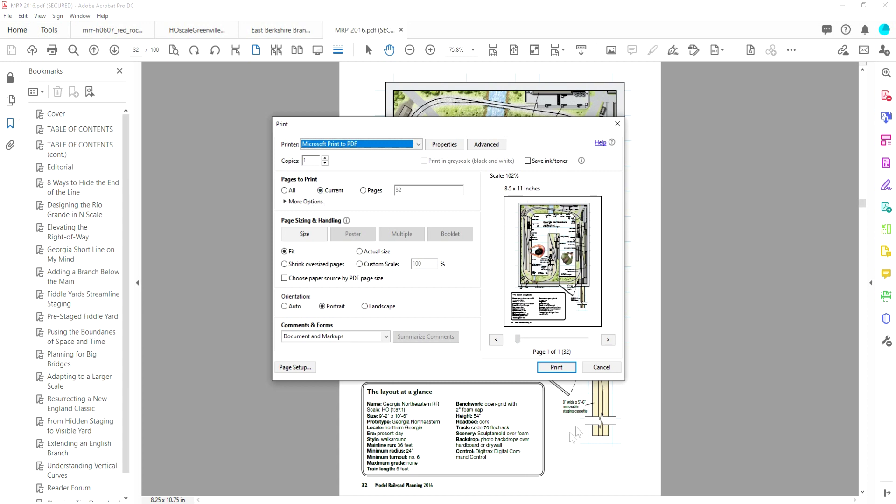
pyautogui.click(557, 367)
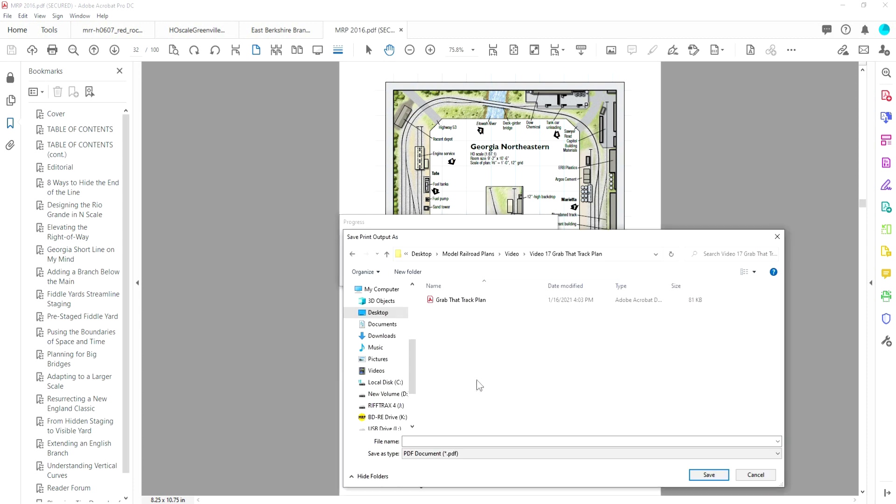
# - Save the print output as "Georgia Northeastern PDF print" in the "Video 17 Grab That Track Plan" folder
pyautogui.click(417, 443)
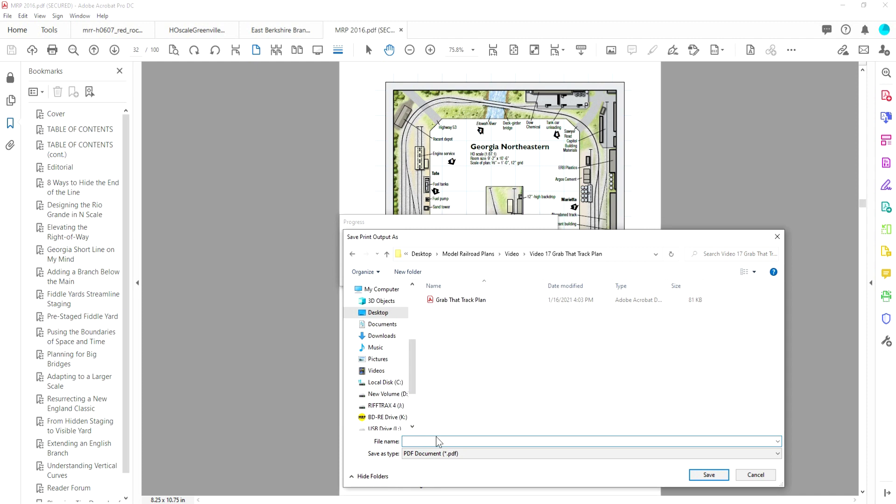
pyautogui.write('Georgia Northeastern PDF print')
pyautogui.click(709, 474)
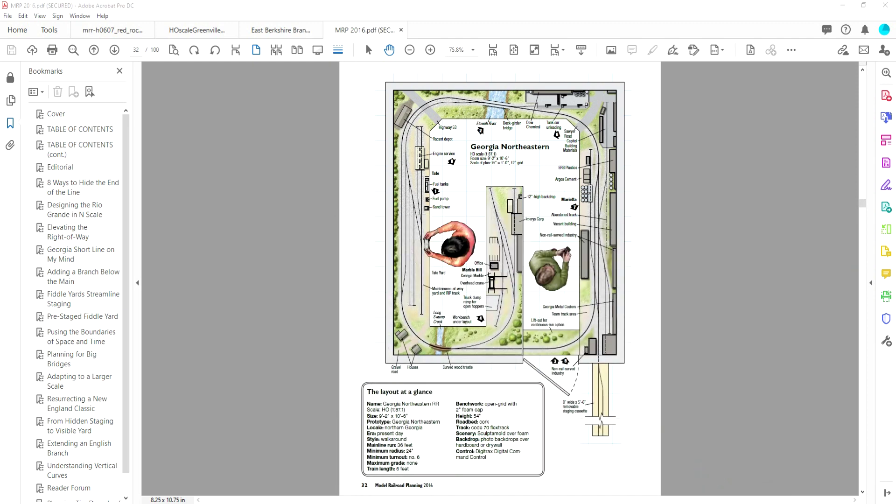
# - Set up a print of only the current Georgia Northeastern page on the HP OfficeJet Pro 7740 series at actual size
pyautogui.hotkey('alt', 'Tab')
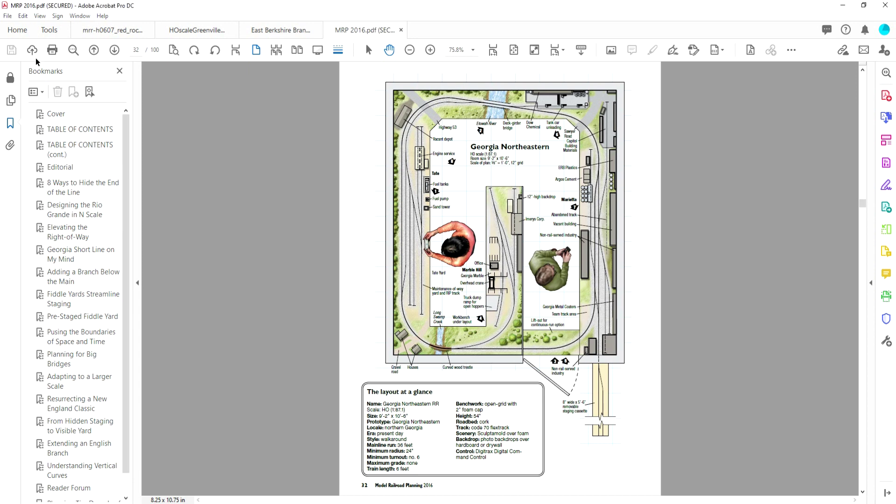
pyautogui.click(8, 16)
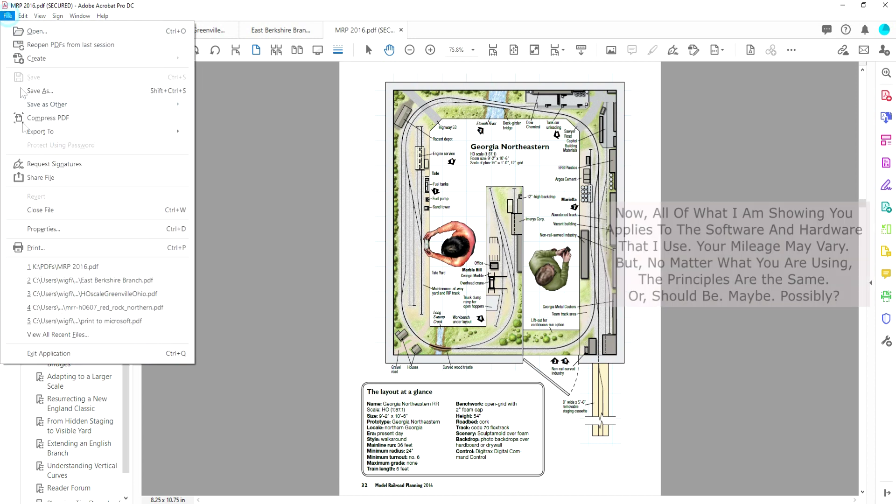
pyautogui.click(44, 250)
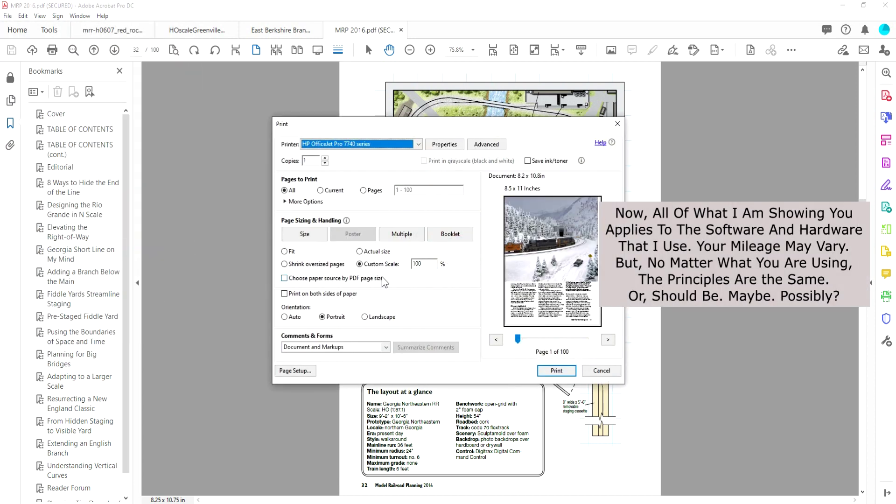
pyautogui.click(417, 145)
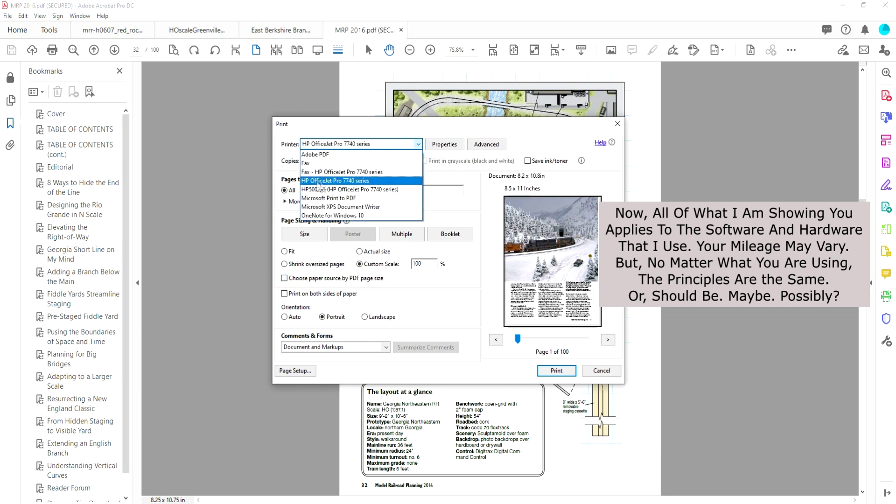
pyautogui.click(339, 181)
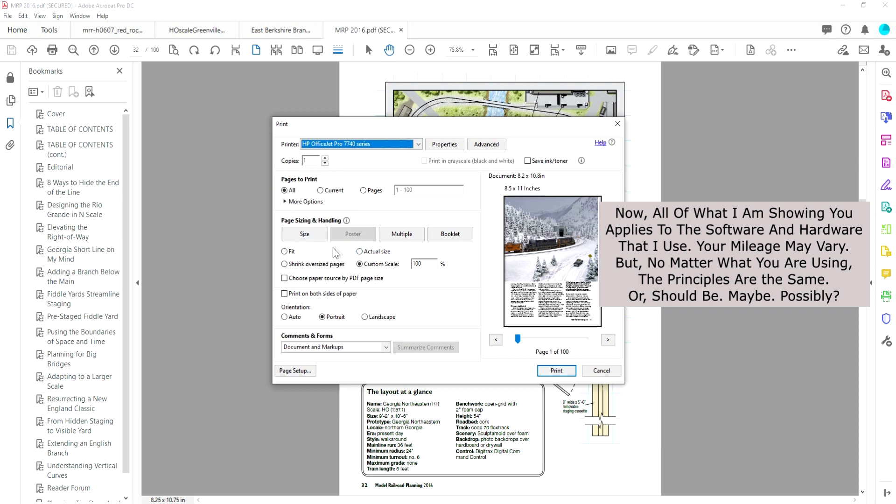
pyautogui.click(320, 190)
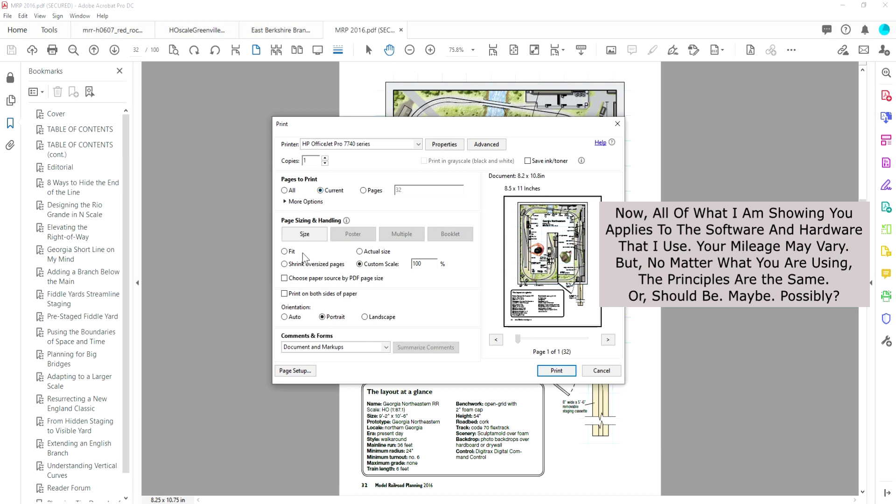
pyautogui.click(283, 251)
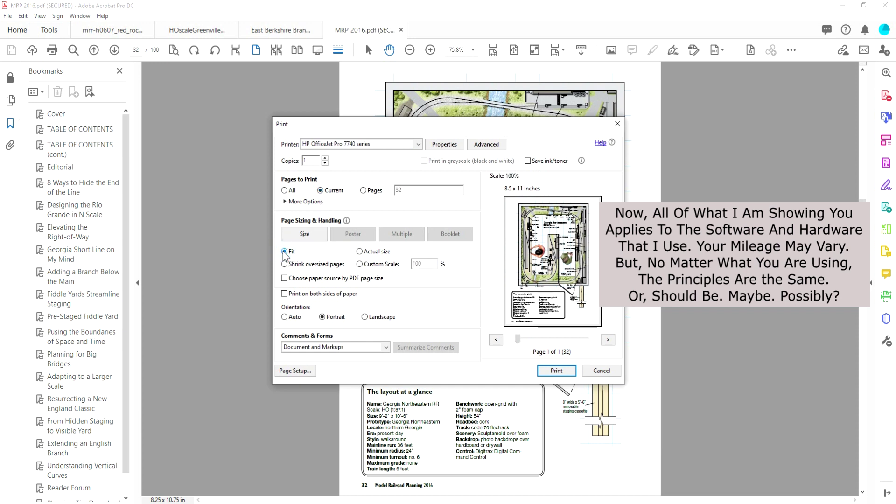
pyautogui.click(360, 253)
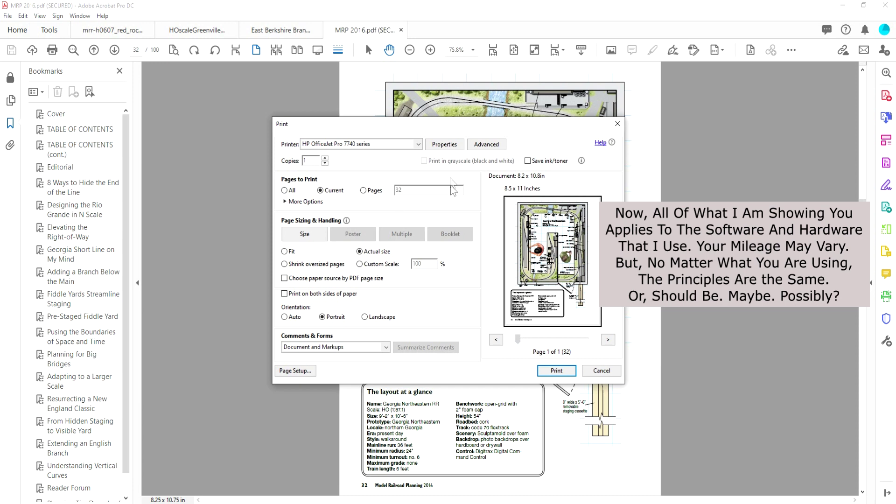
# - Set the printer's paper size to Tabloid and scale the Georgia Northeastern page to fit the sheet
pyautogui.click(445, 145)
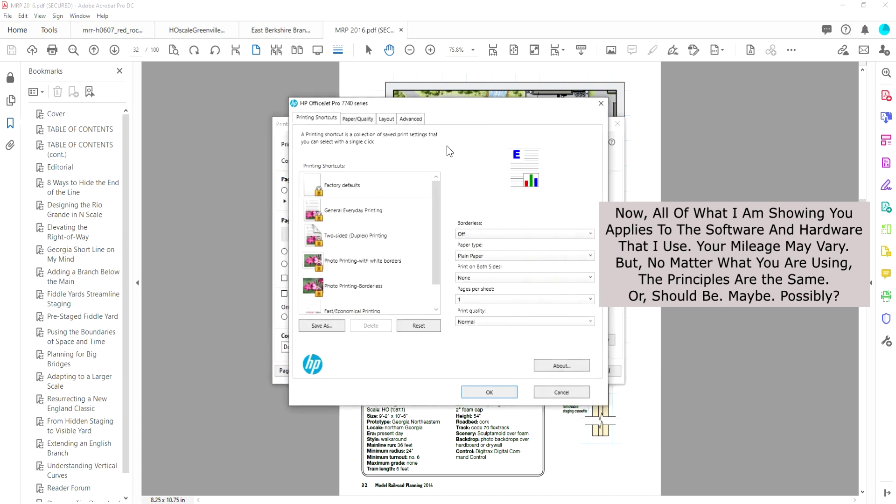
pyautogui.click(358, 118)
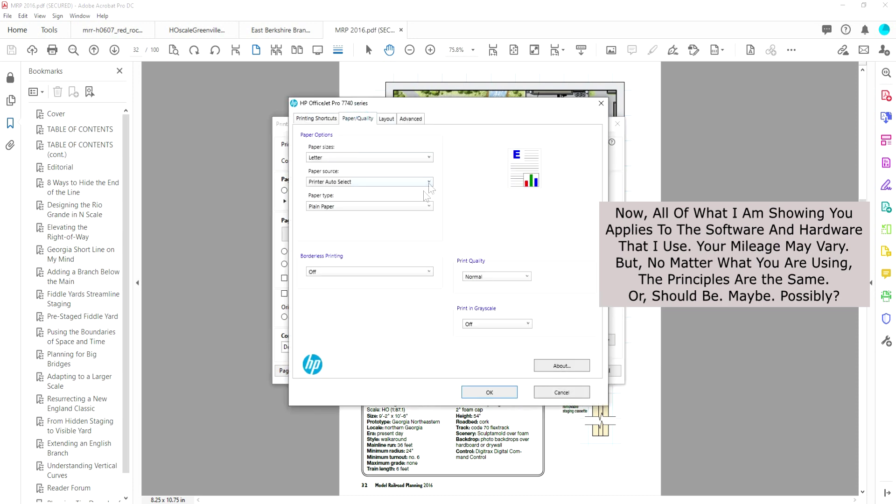
pyautogui.click(429, 158)
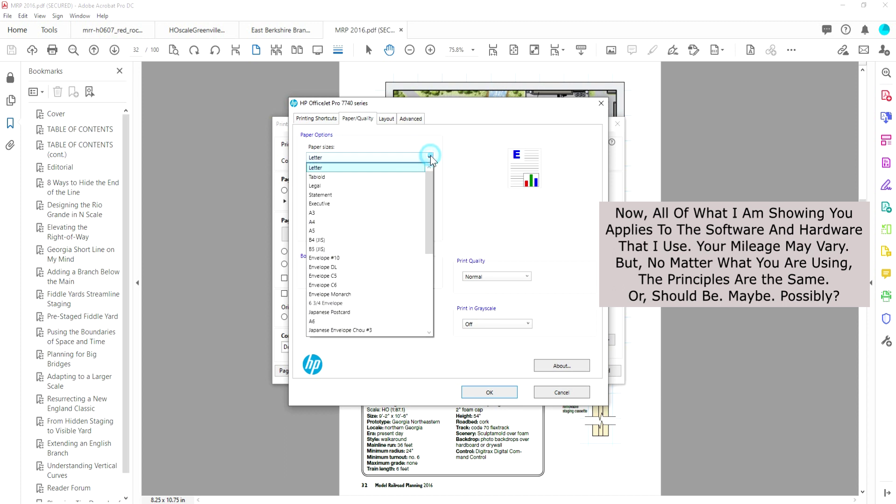
pyautogui.click(317, 177)
pyautogui.click(507, 392)
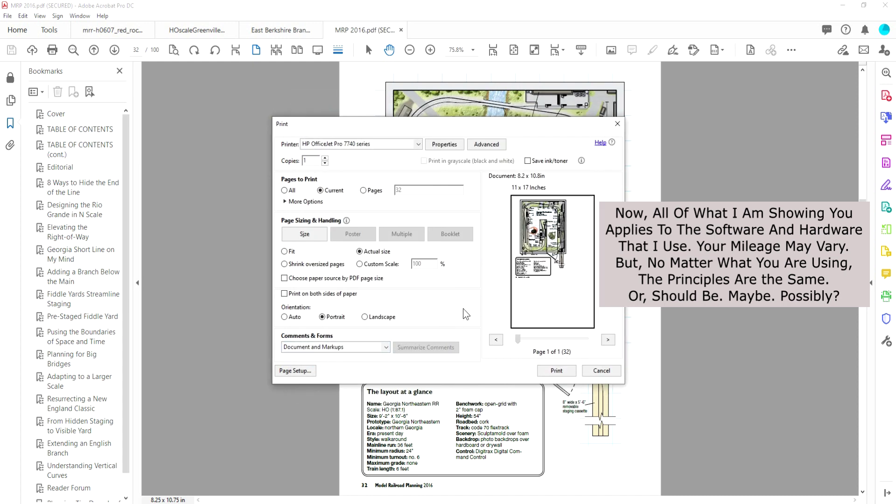
pyautogui.click(284, 251)
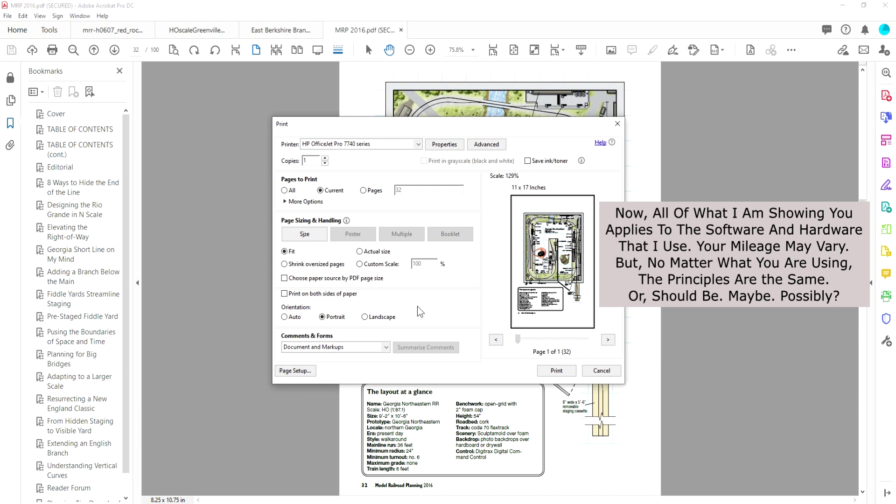
# - Return the printer's paper size to Letter and the Georgia Northeastern page scaling to actual size
pyautogui.click(443, 147)
pyautogui.click(361, 119)
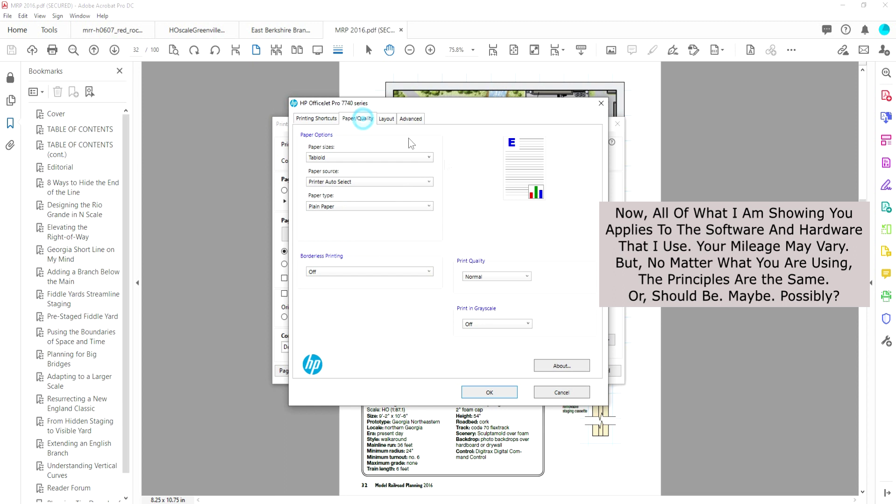
pyautogui.click(428, 158)
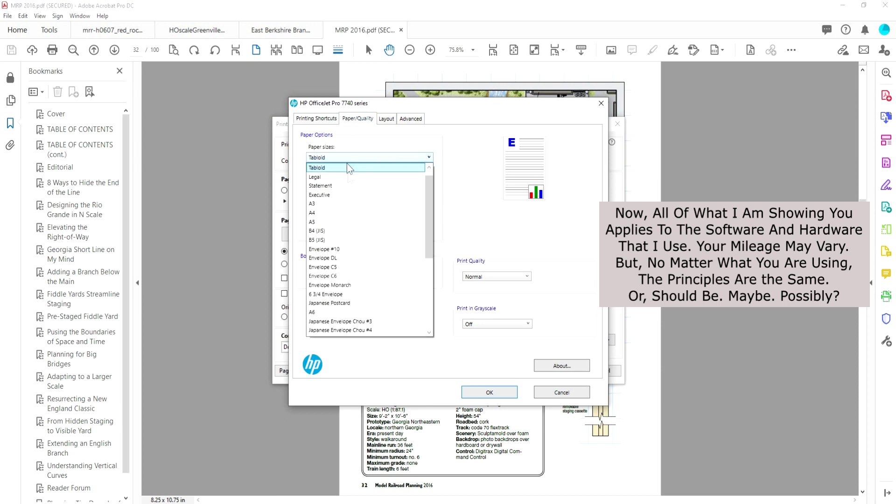
pyautogui.click(335, 168)
pyautogui.click(490, 392)
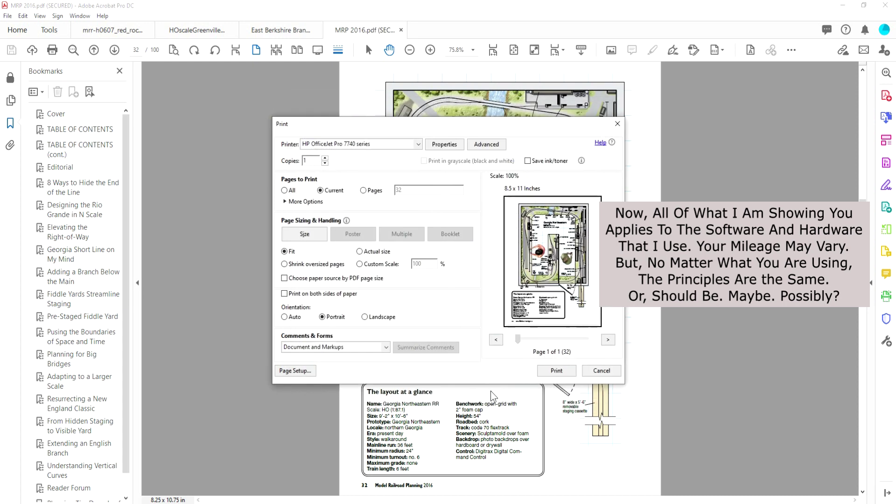
pyautogui.click(360, 252)
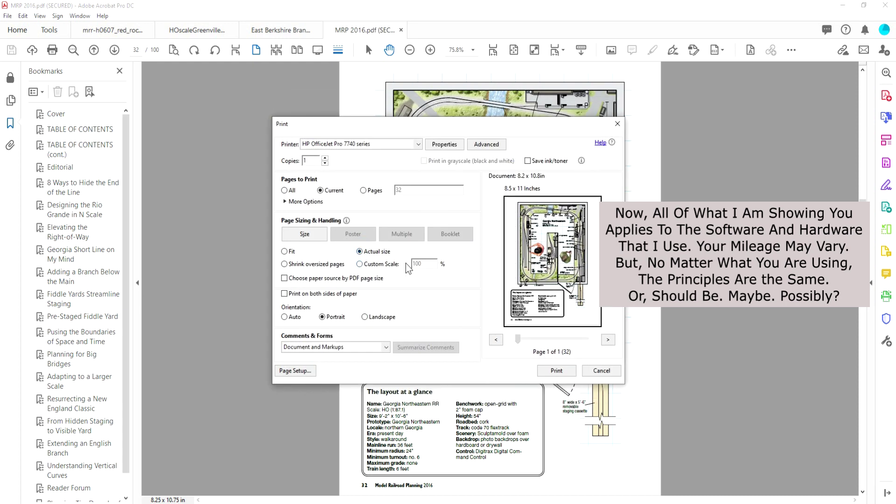
# - Set the print quality to Best and print the Georgia Northeastern page
pyautogui.click(440, 144)
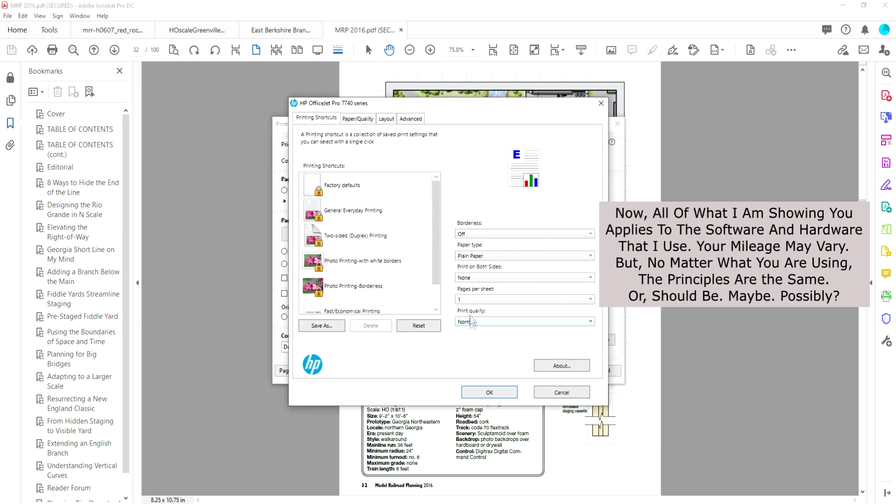
pyautogui.click(590, 322)
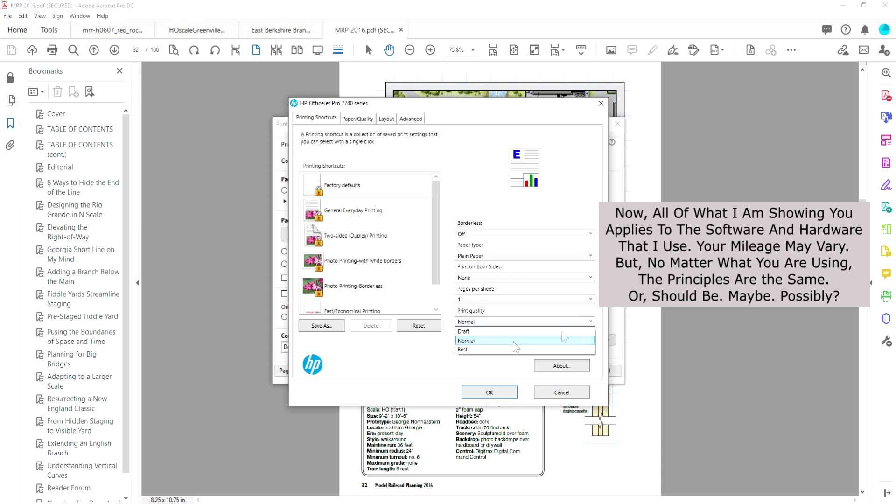
pyautogui.click(465, 349)
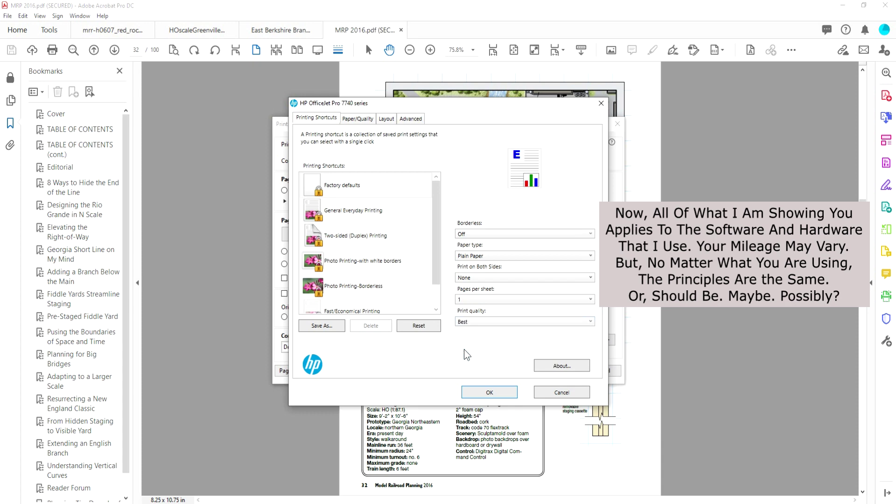
pyautogui.click(500, 393)
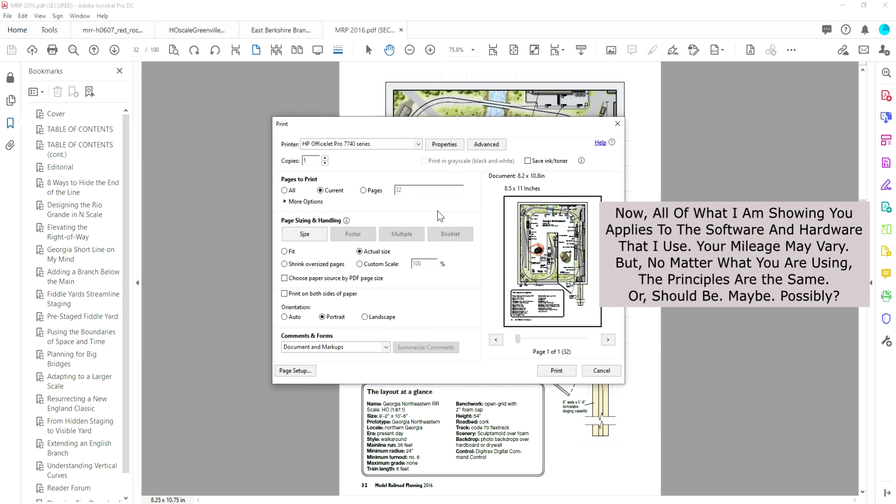
pyautogui.click(556, 371)
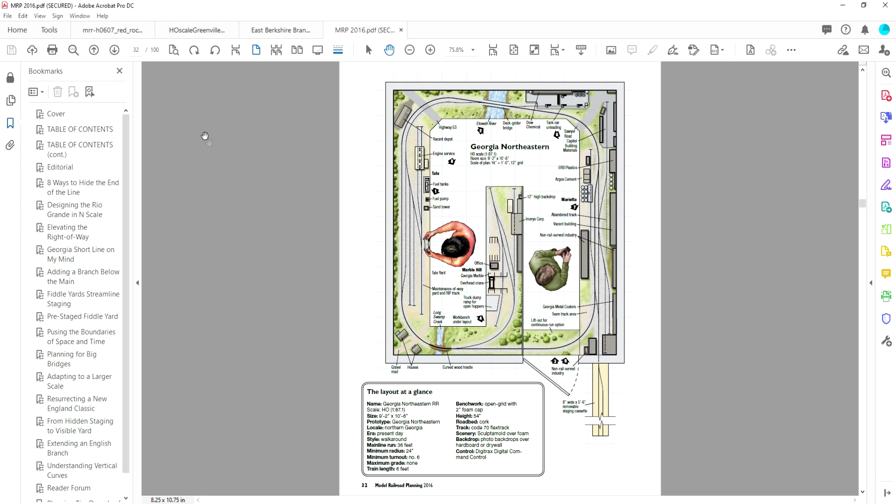
# - Set up a print of only the first page of HOscaleGreenvilleOhio.pdf, scaled to fit the paper
pyautogui.click(200, 32)
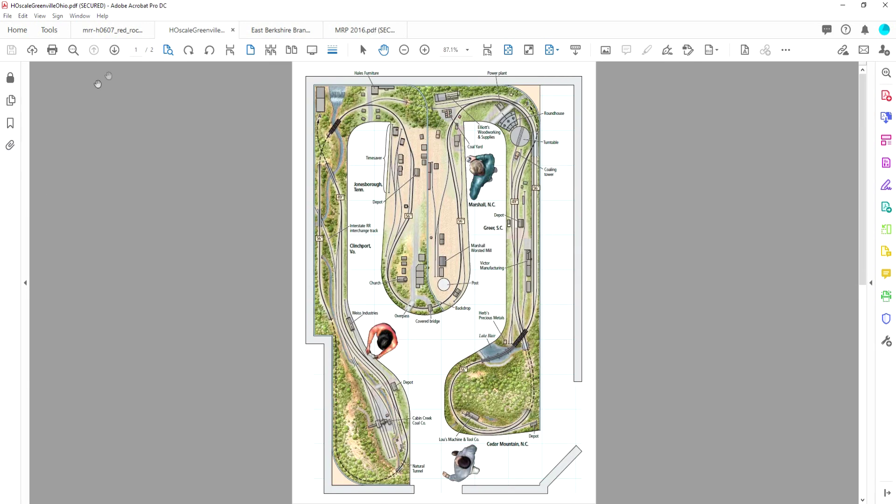
pyautogui.click(7, 16)
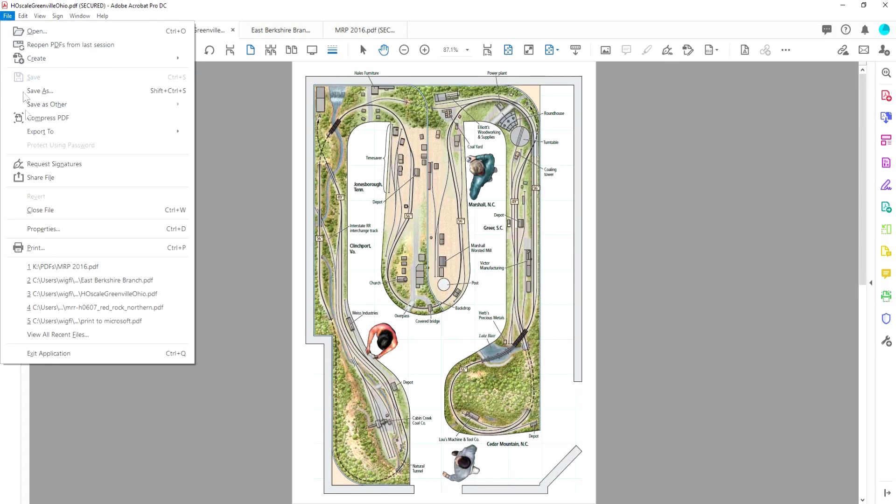
pyautogui.click(21, 248)
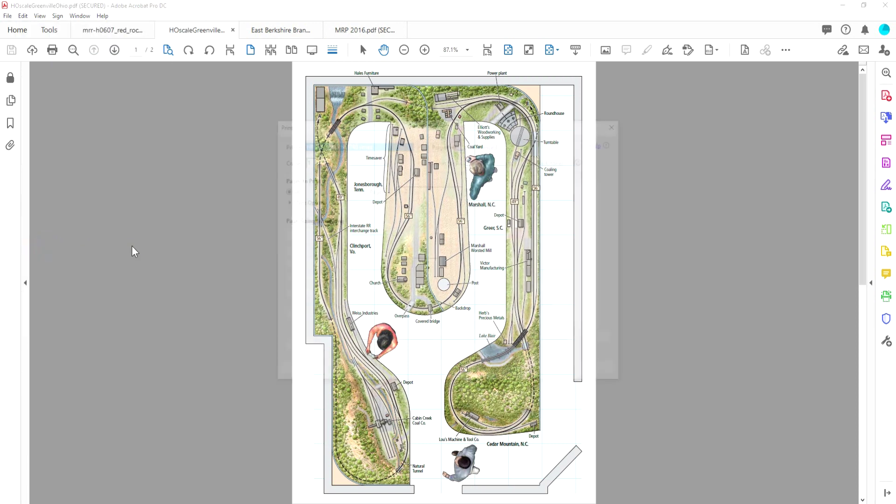
pyautogui.click(320, 190)
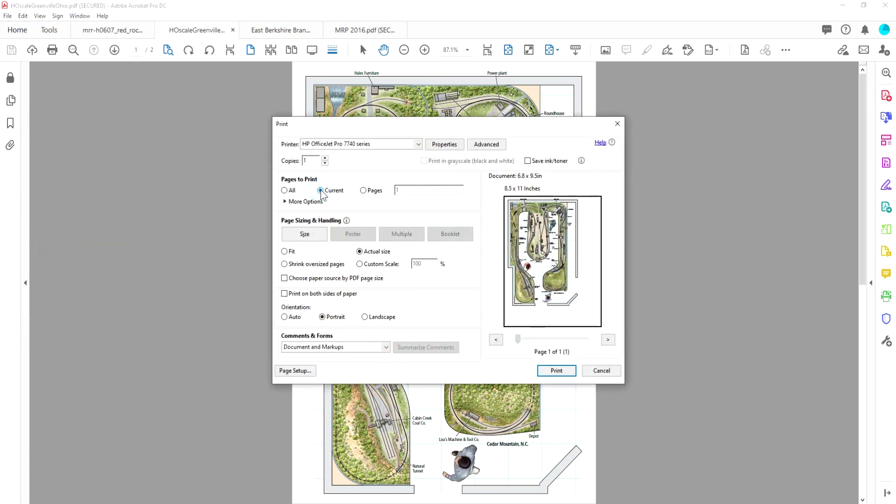
pyautogui.click(285, 252)
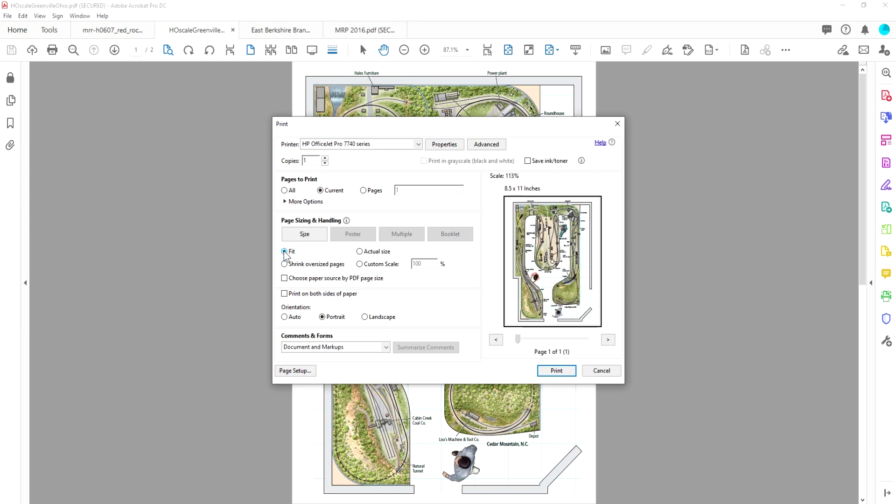
# - Choose Best print quality for the HP OfficeJet Pro 7740 series and print the first Greenville & Ohio page
pyautogui.click(437, 143)
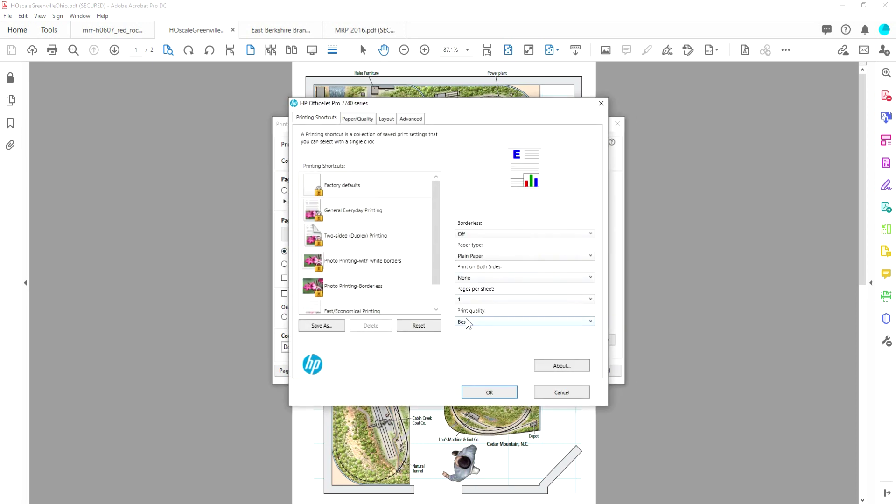
pyautogui.click(591, 321)
pyautogui.click(461, 350)
pyautogui.click(499, 393)
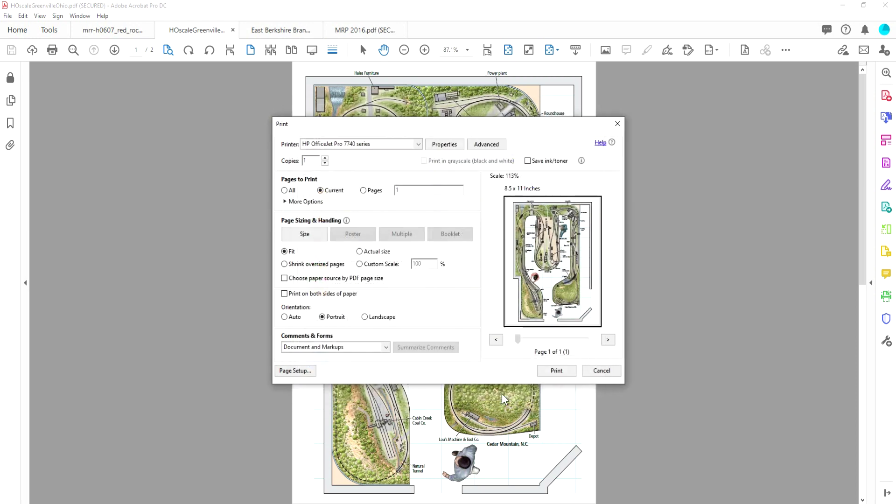
pyautogui.click(556, 370)
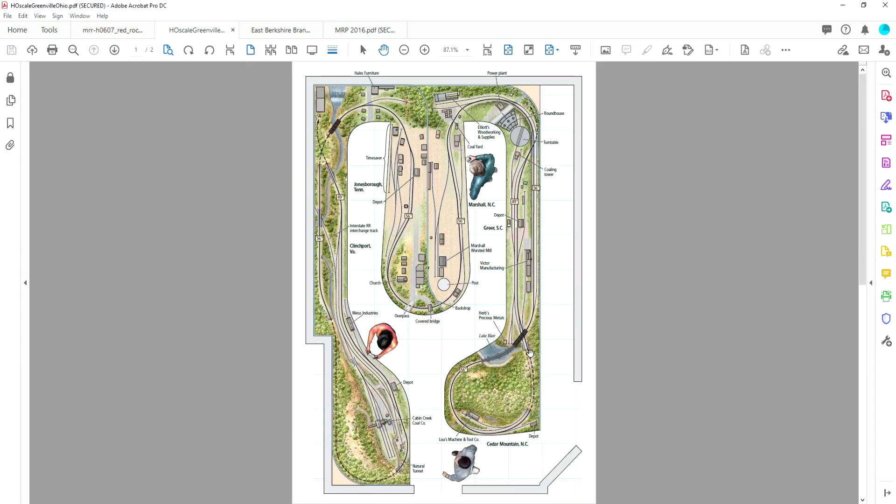
# - Print only page 2 of HOscaleGreenvilleOhio.pdf, the staging level, scaled to fit the paper
pyautogui.scroll(-2, 530, 353)
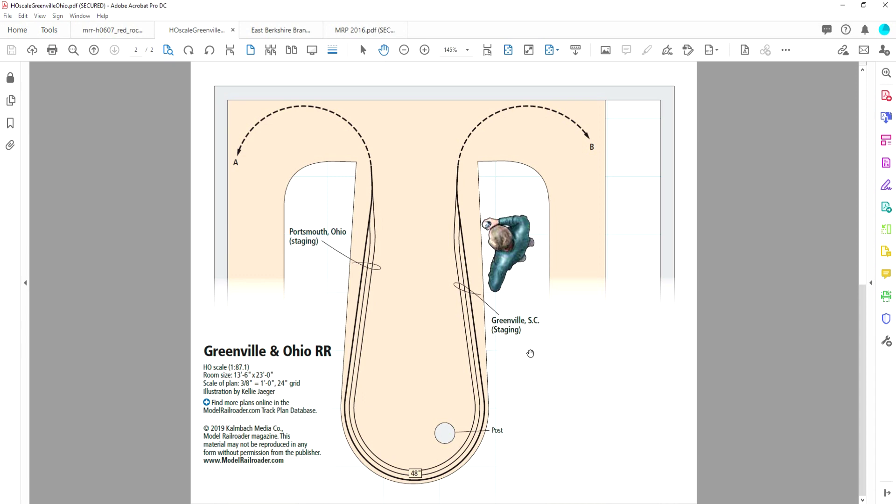
pyautogui.click(8, 16)
pyautogui.click(55, 254)
pyautogui.click(320, 191)
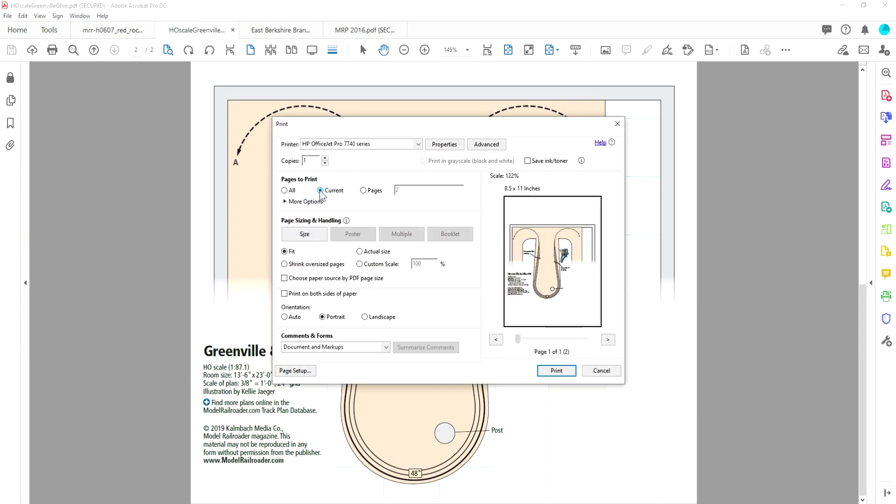
pyautogui.click(360, 252)
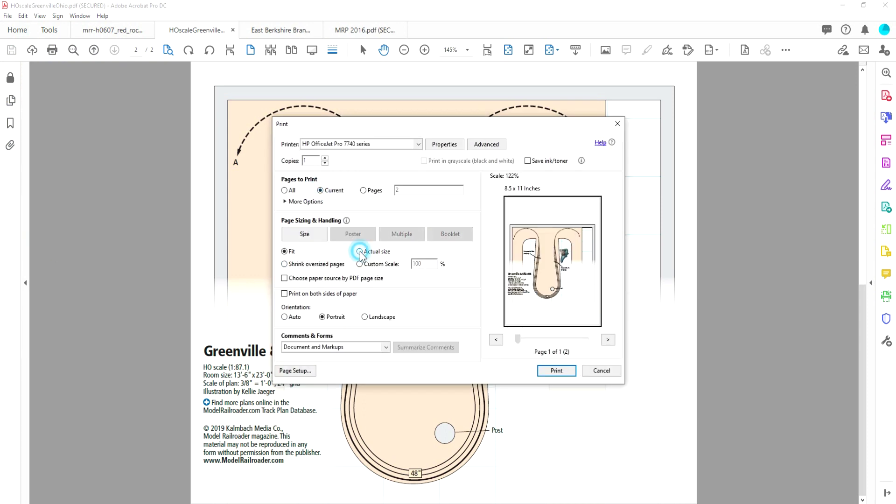
pyautogui.click(285, 251)
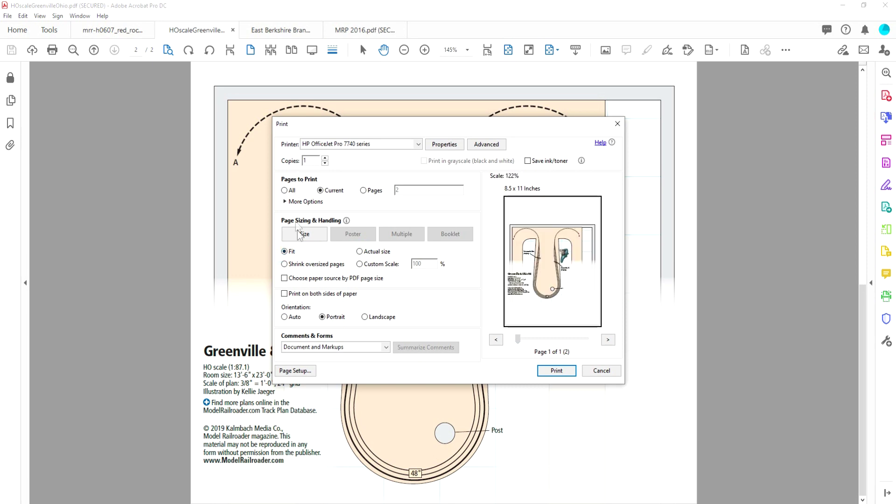
pyautogui.click(557, 372)
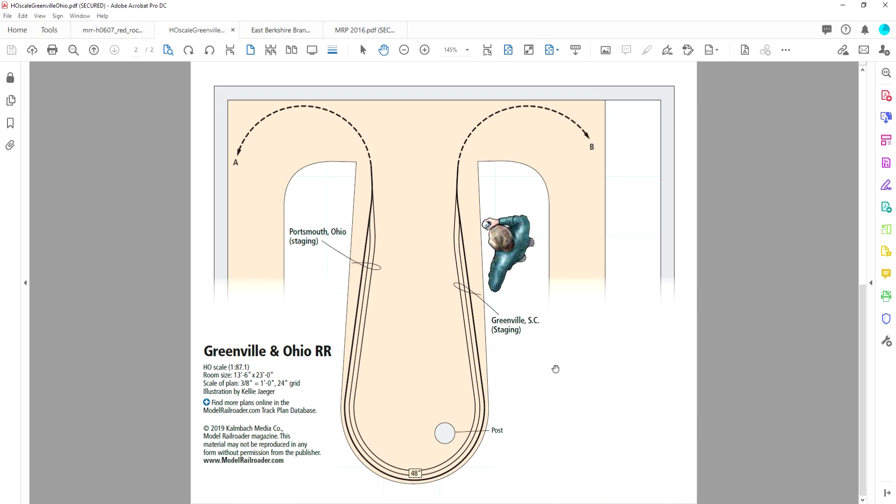
# - Print the Red Rock Northern plan from mrr-h0607_red_rock_northern.pdf at actual size on the HP OfficeJet Pro 7740 series
pyautogui.click(116, 32)
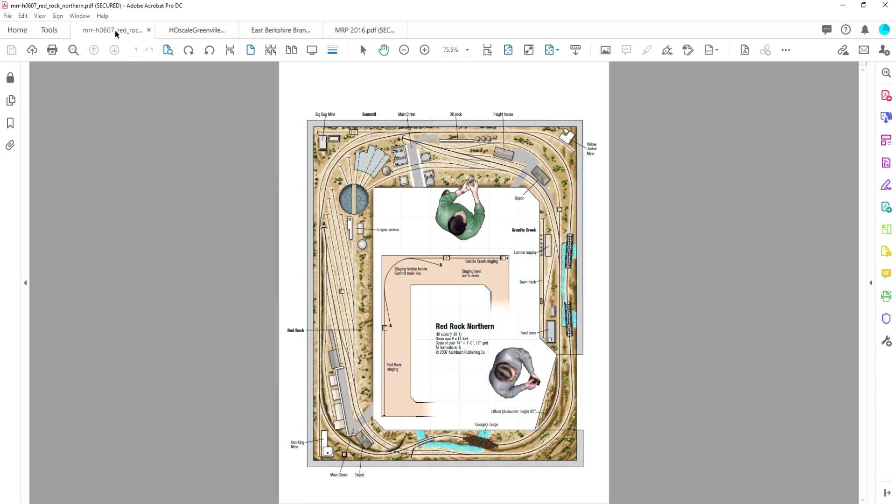
pyautogui.click(7, 16)
pyautogui.click(44, 247)
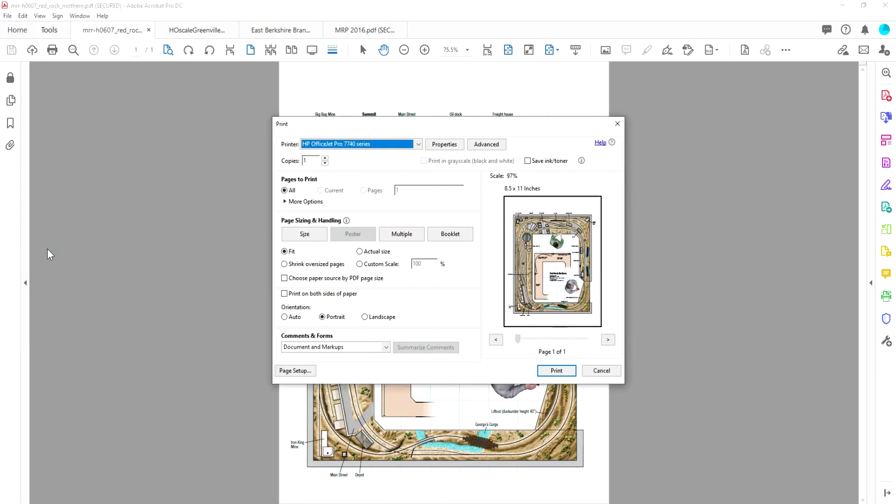
pyautogui.click(359, 252)
pyautogui.click(284, 251)
pyautogui.click(360, 252)
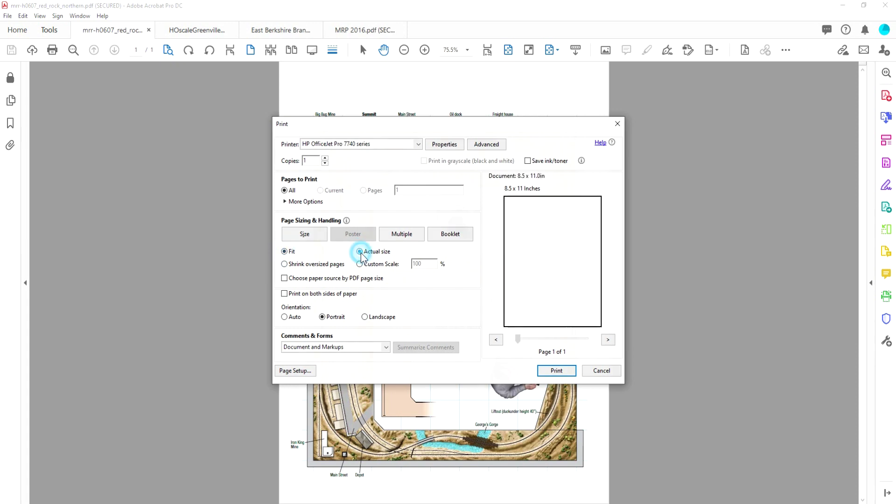
pyautogui.click(552, 369)
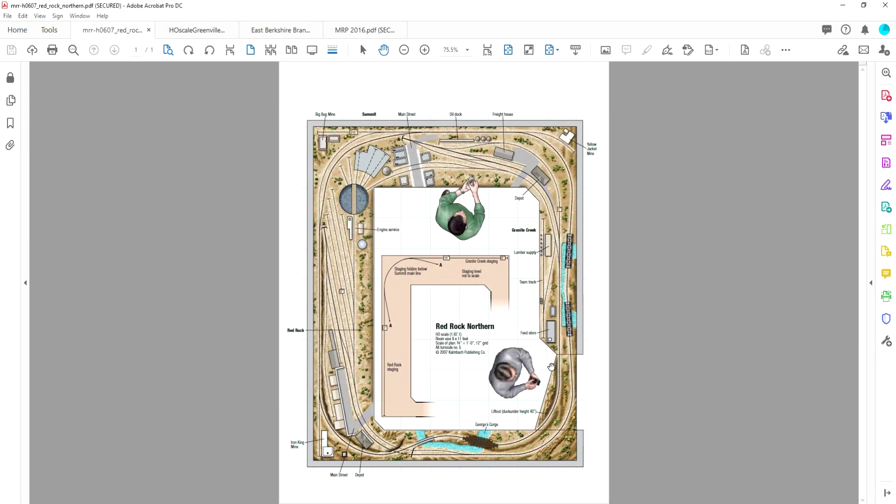